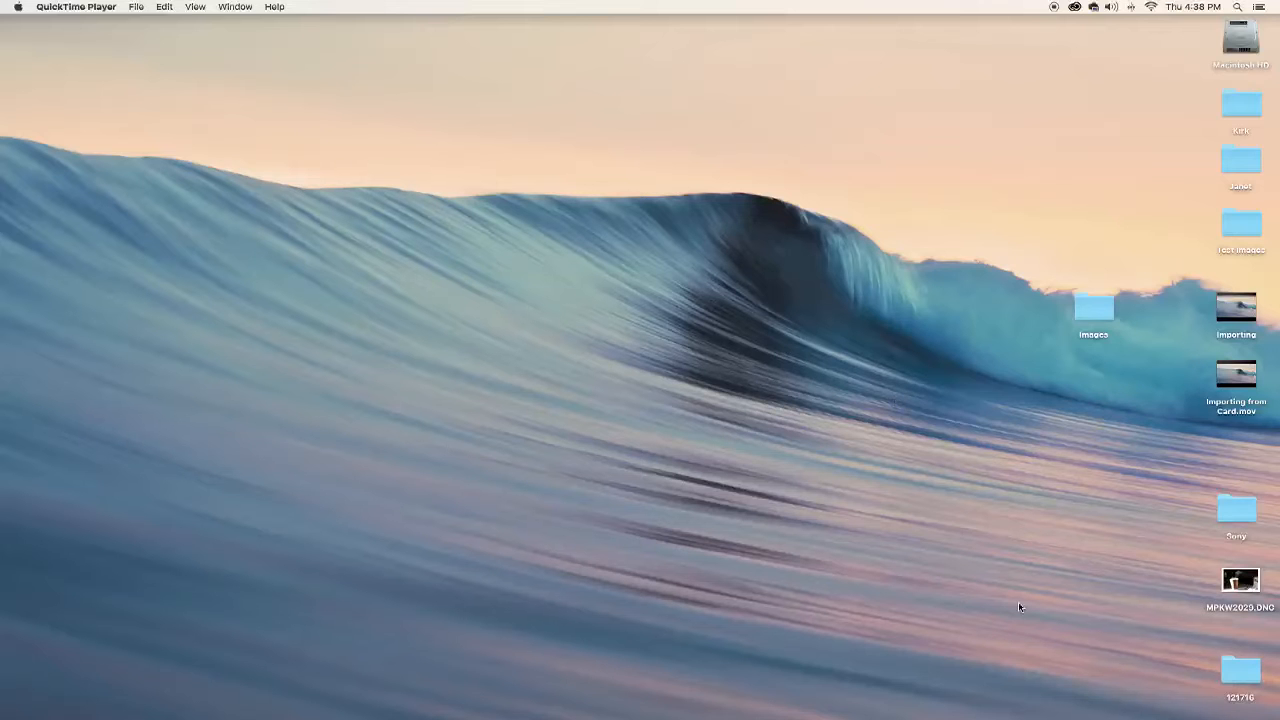
Switch to Adobe Bridge and open KW7_5693.JPG from the Test Images folder on the Desktop in Photoshop
{"action": "mouse_move", "coordinate": [1166, 710]}
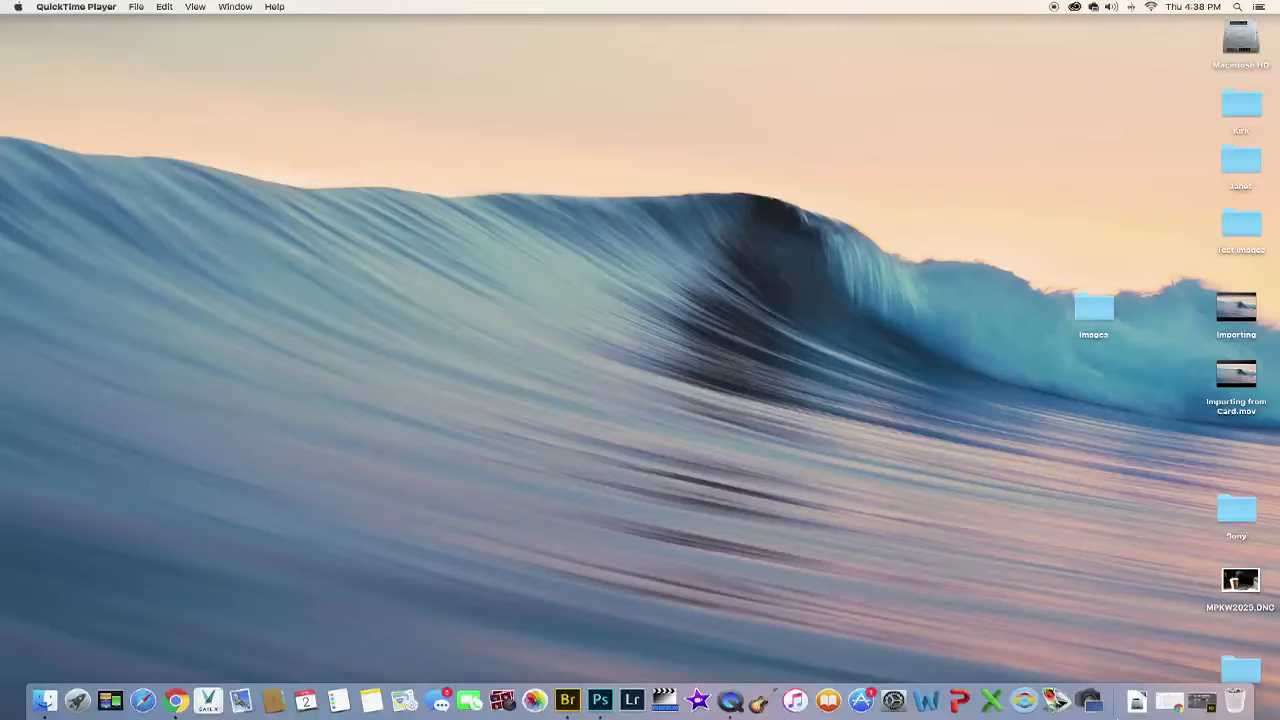
{"action": "left_click", "coordinate": [1208, 706]}
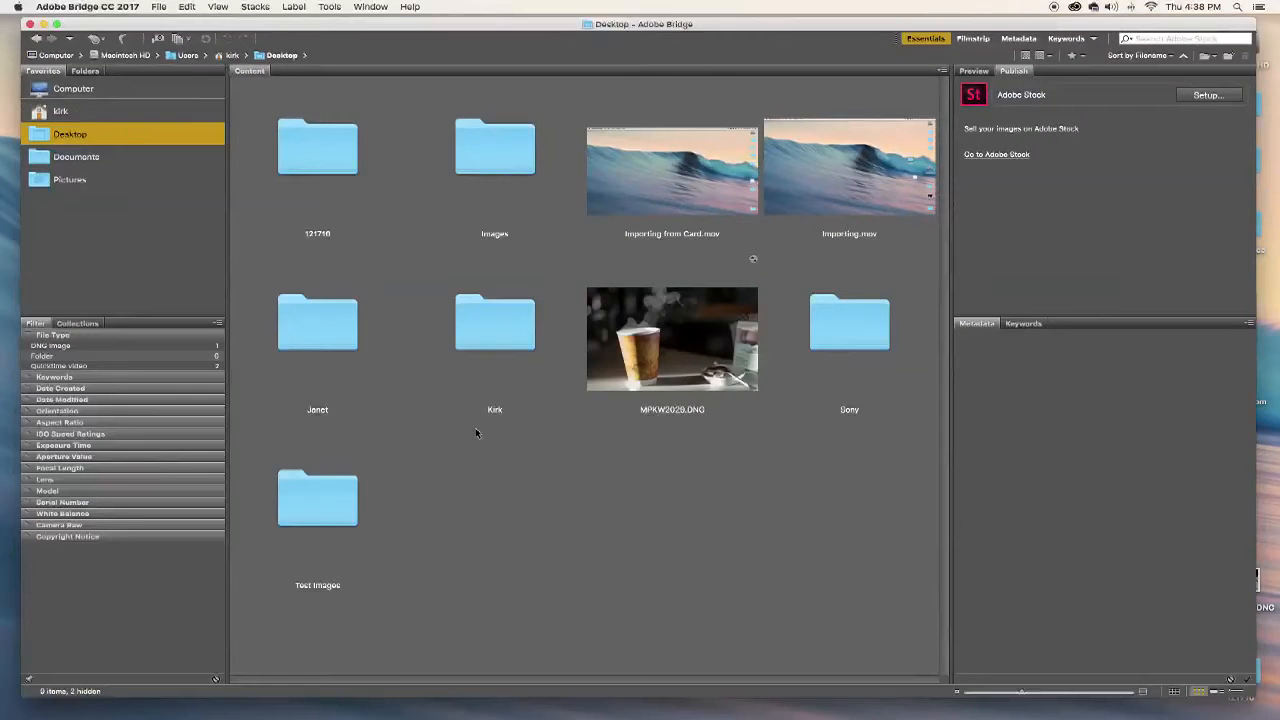
{"action": "double_click", "coordinate": [321, 498]}
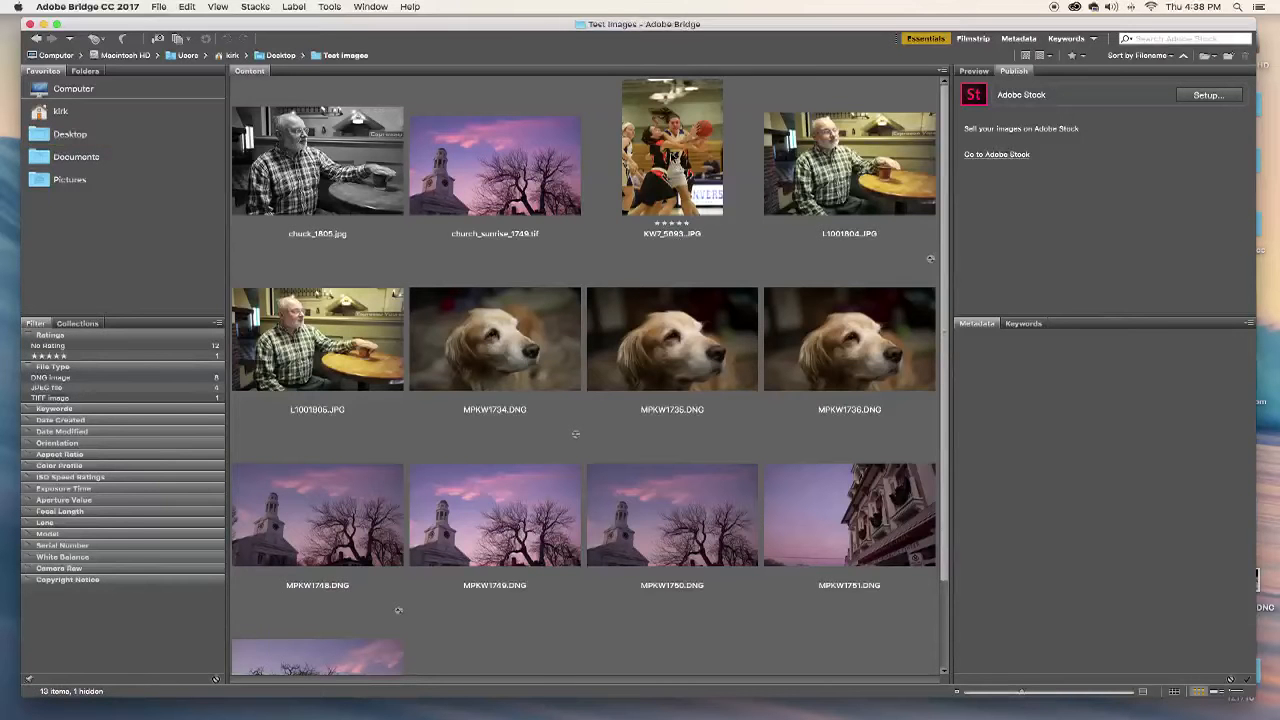
{"action": "left_click", "coordinate": [672, 160]}
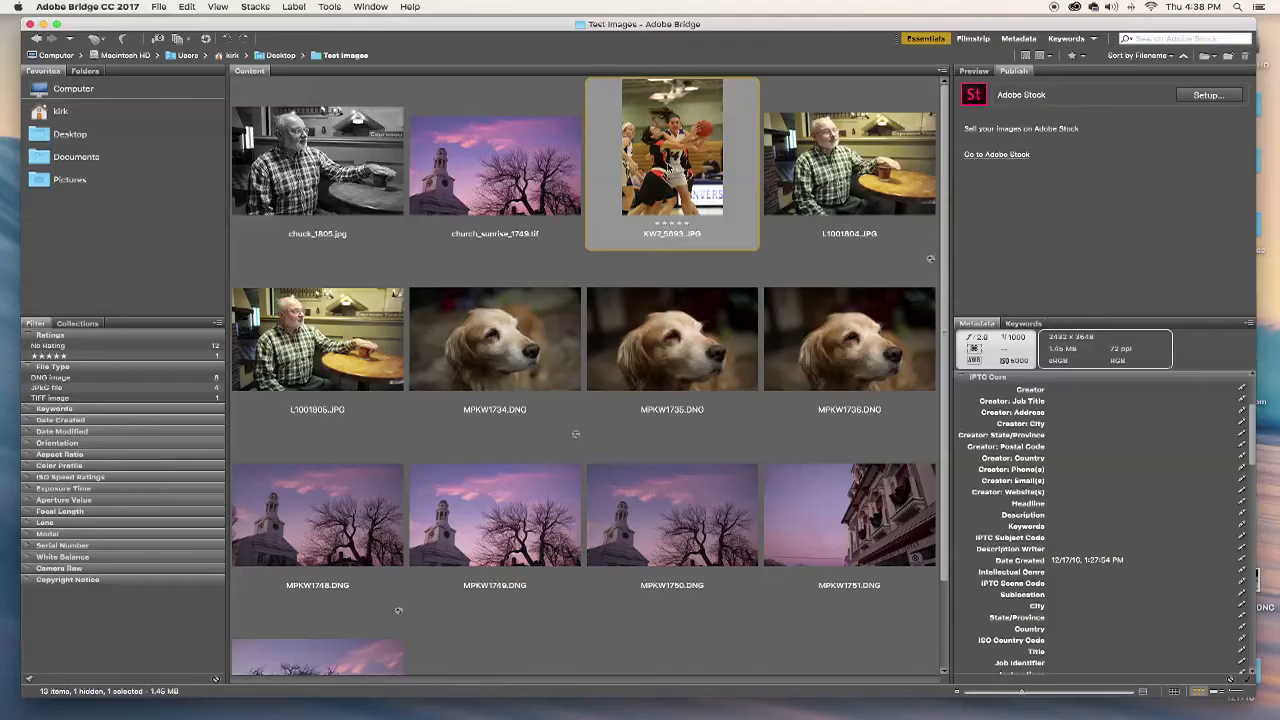
{"action": "double_click", "coordinate": [668, 165]}
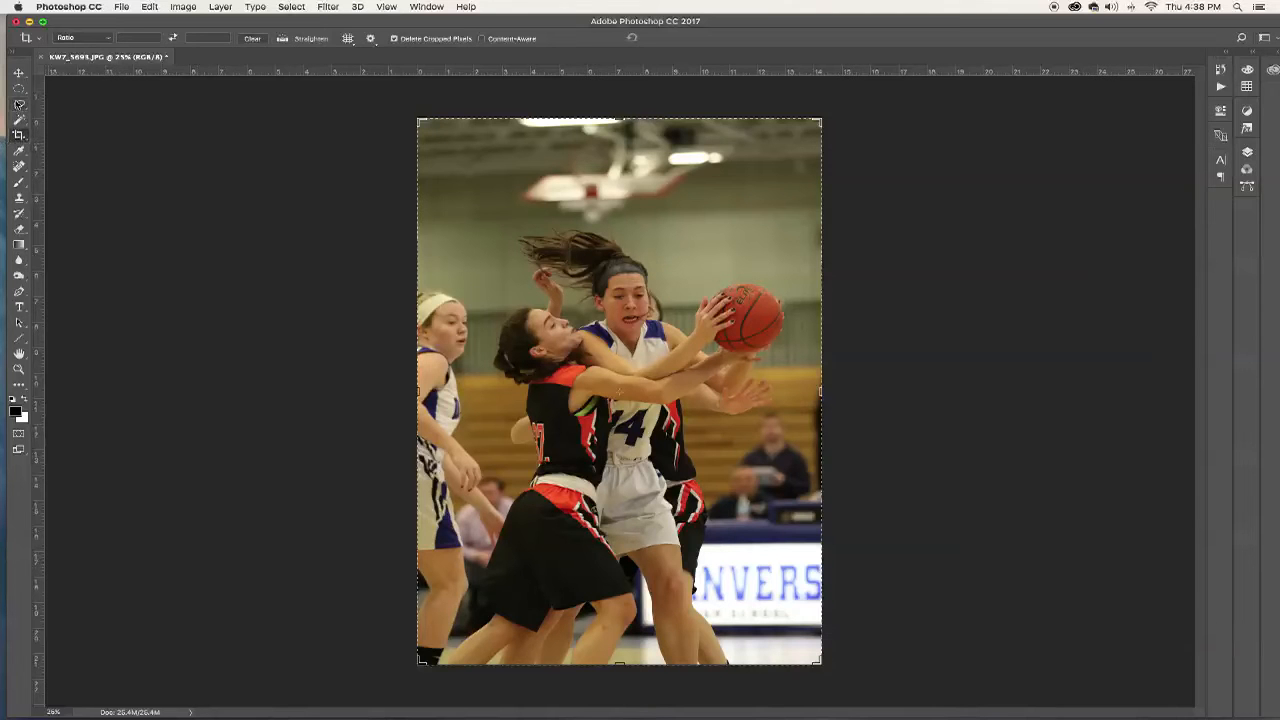
Correct the photo's yellow cast with Color Balance, shifting the midtones toward blue and slightly toward cyan
{"action": "left_click", "coordinate": [18, 74]}
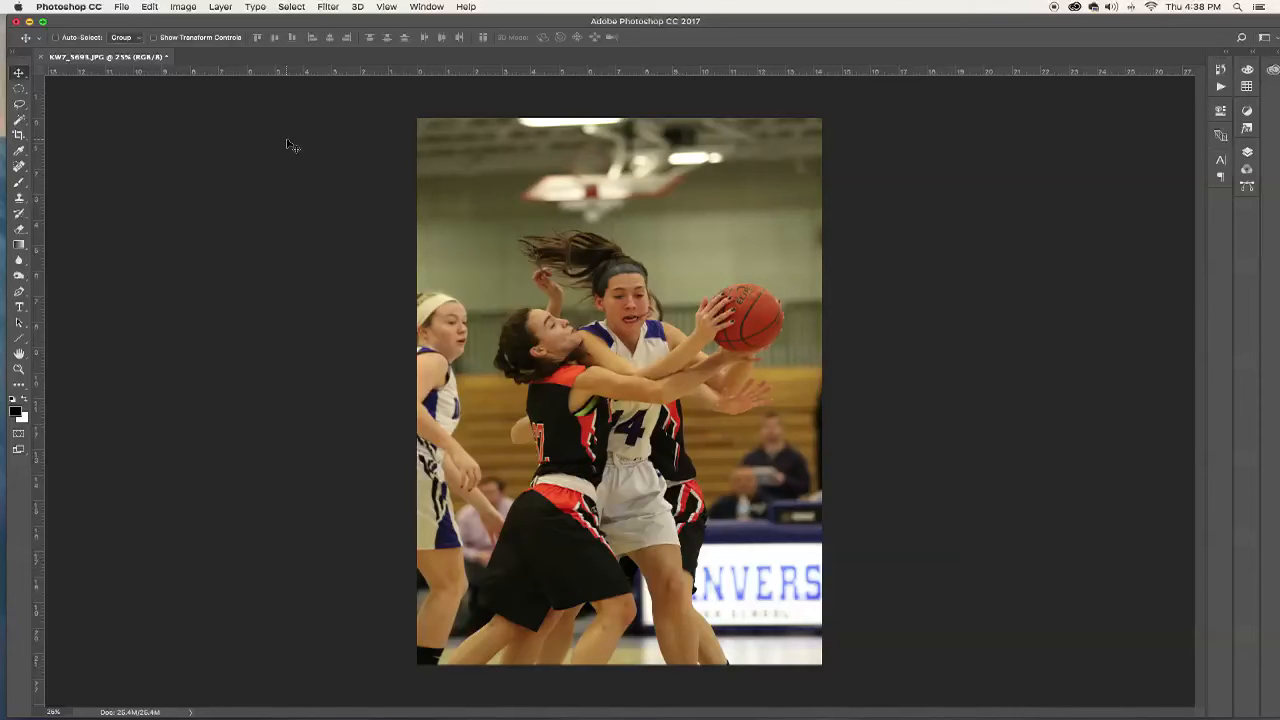
{"action": "key", "text": "super+b"}
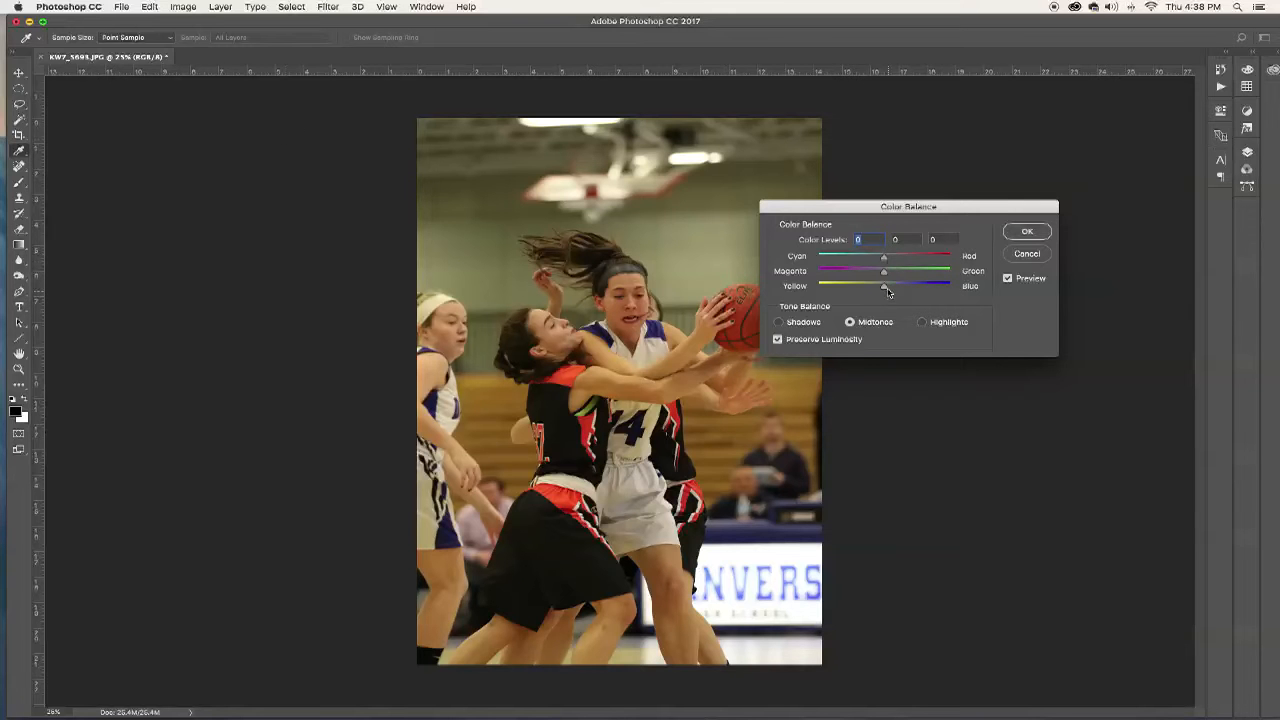
{"action": "left_click_drag", "start_coordinate": [884, 289], "coordinate": [913, 289]}
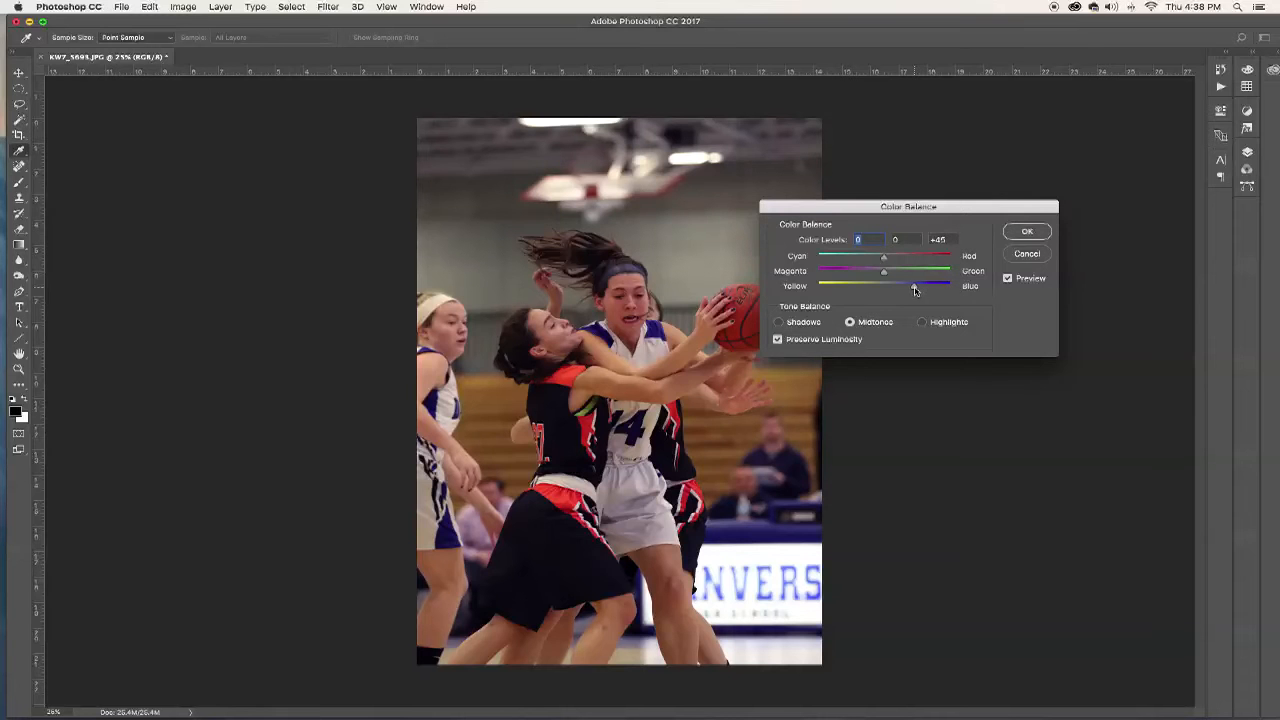
{"action": "left_click_drag", "start_coordinate": [915, 290], "coordinate": [875, 260]}
{"action": "left_click", "coordinate": [874, 260]}
{"action": "left_click", "coordinate": [1026, 234]}
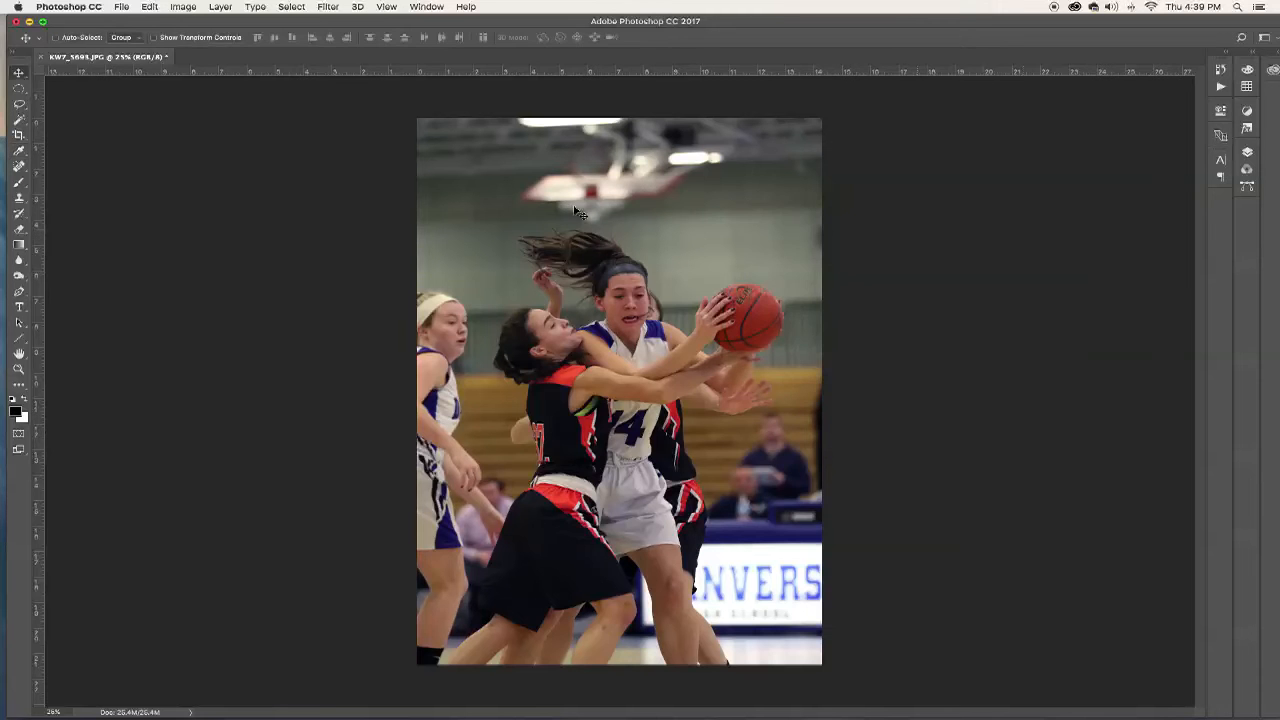
Crop the photo tightly around the two central players and the ball, cutting off the ceiling, the player behind them and the lower legs
{"action": "left_click", "coordinate": [19, 136]}
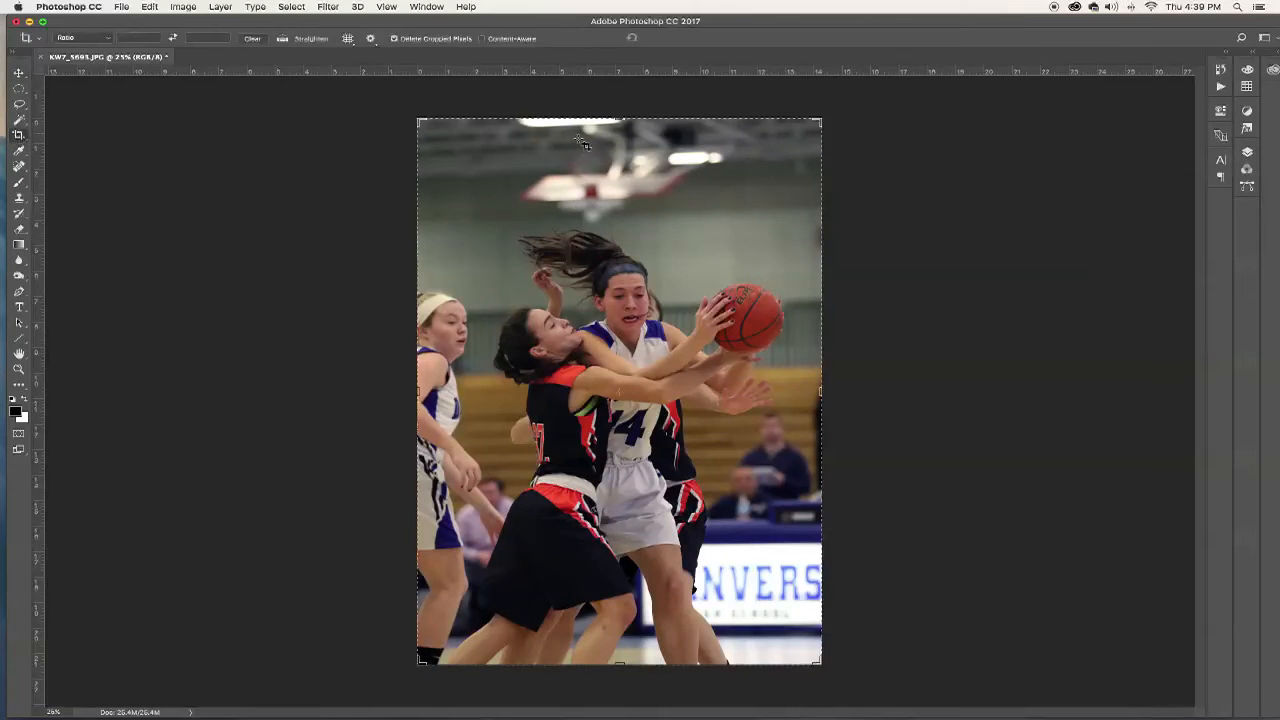
{"action": "left_click_drag", "start_coordinate": [620, 118], "coordinate": [620, 169]}
{"action": "mouse_move", "coordinate": [413, 375]}
{"action": "left_mouse_down"}
{"action": "mouse_move", "coordinate": [462, 380]}
{"action": "mouse_move", "coordinate": [418, 389]}
{"action": "left_mouse_up"}
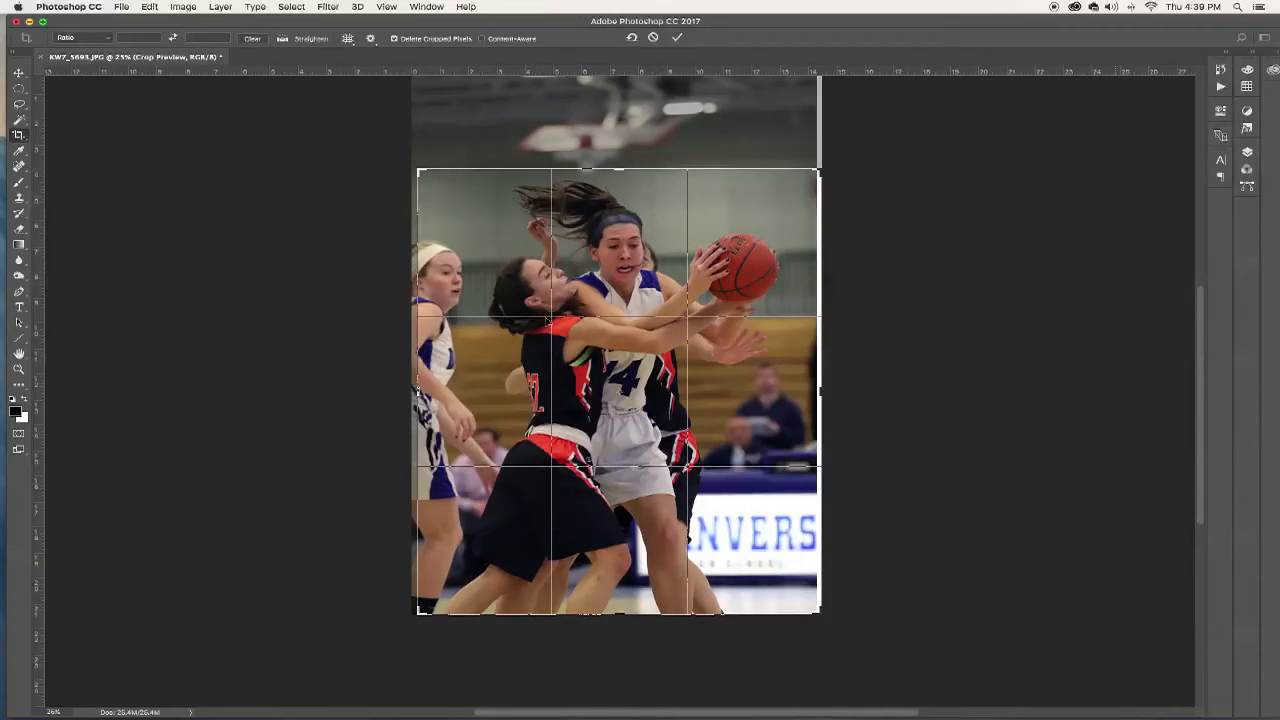
{"action": "left_click_drag", "start_coordinate": [485, 268], "coordinate": [509, 246]}
{"action": "left_click_drag", "start_coordinate": [413, 388], "coordinate": [455, 391]}
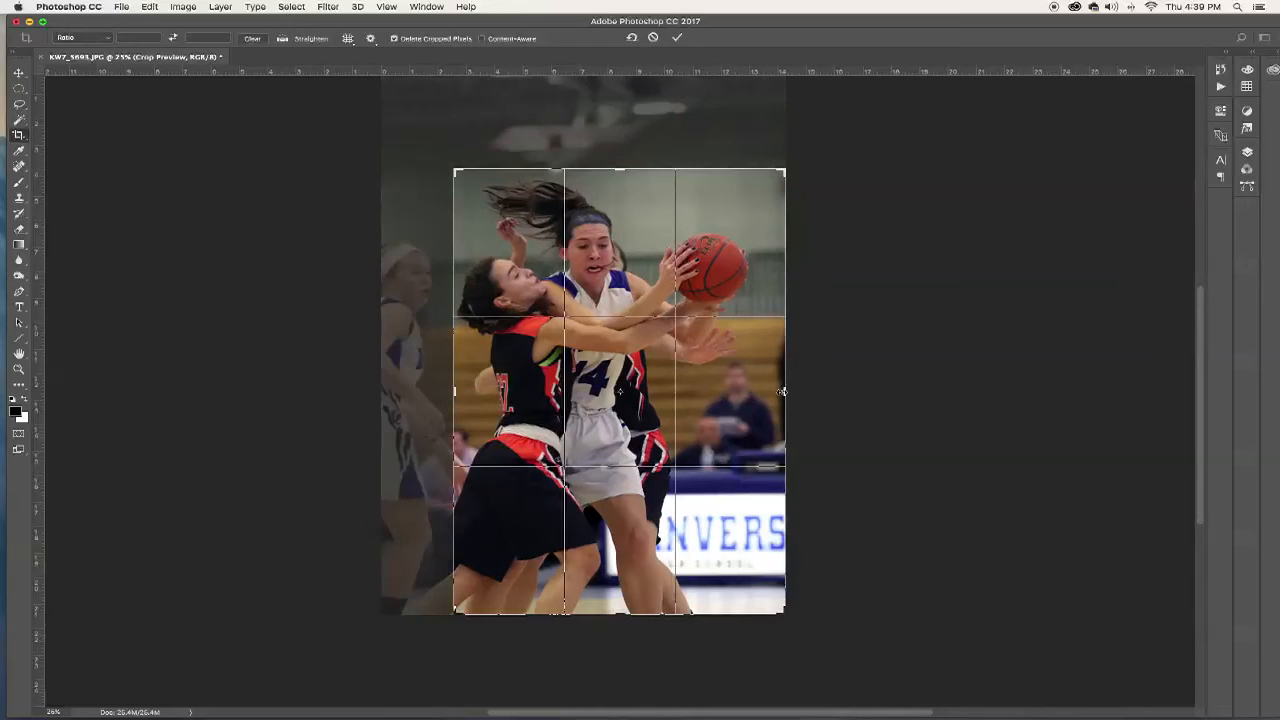
{"action": "left_click_drag", "start_coordinate": [782, 391], "coordinate": [775, 391]}
{"action": "left_click_drag", "start_coordinate": [620, 612], "coordinate": [607, 578]}
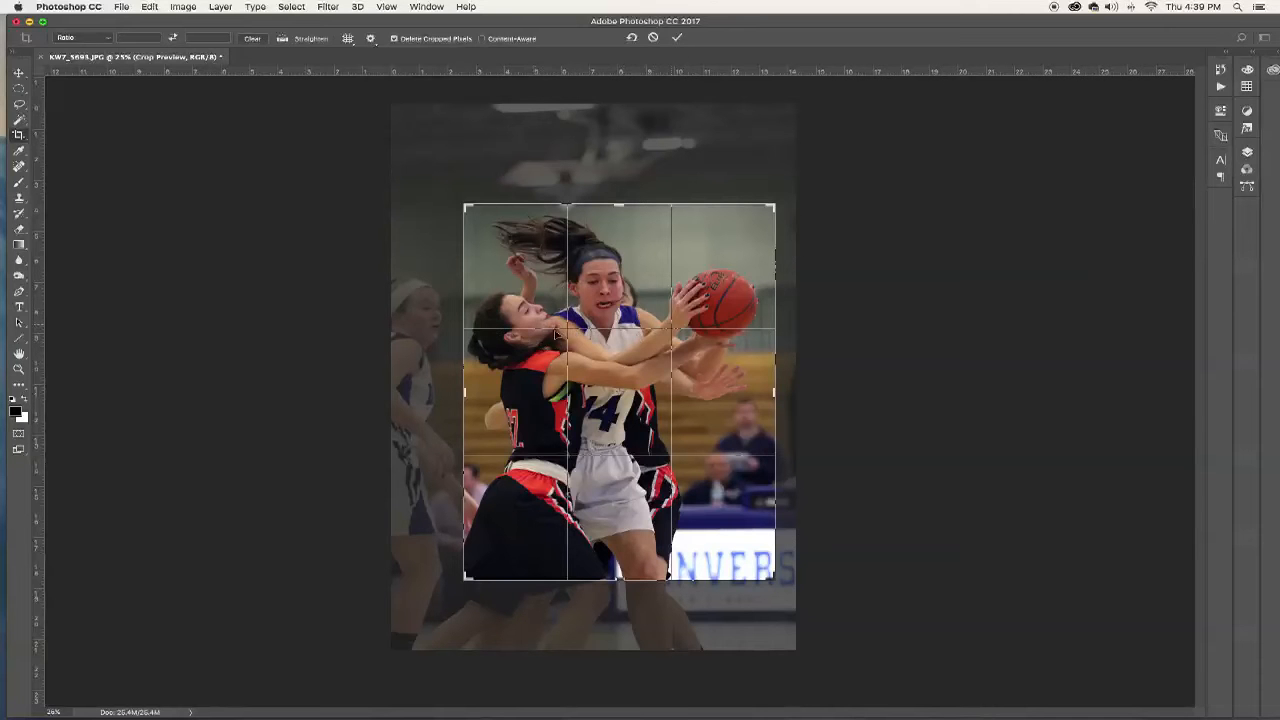
{"action": "key", "text": "Return"}
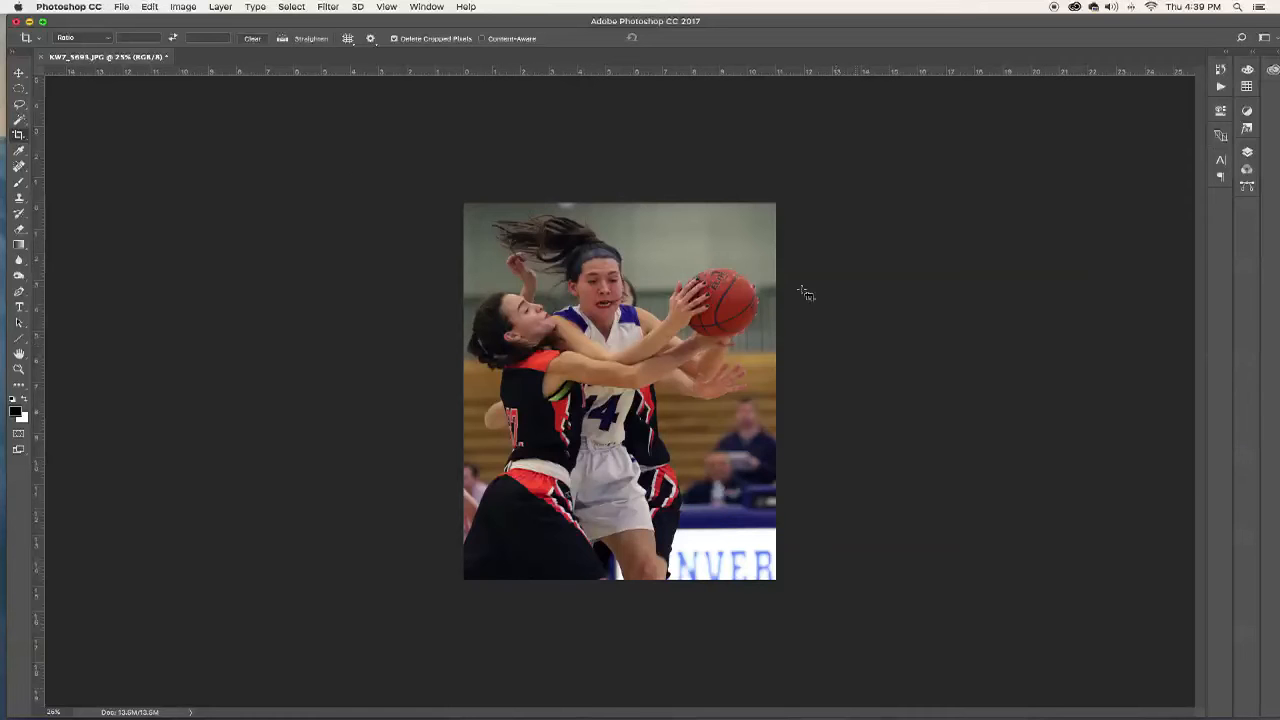
{"action": "left_click", "coordinate": [327, 8]}
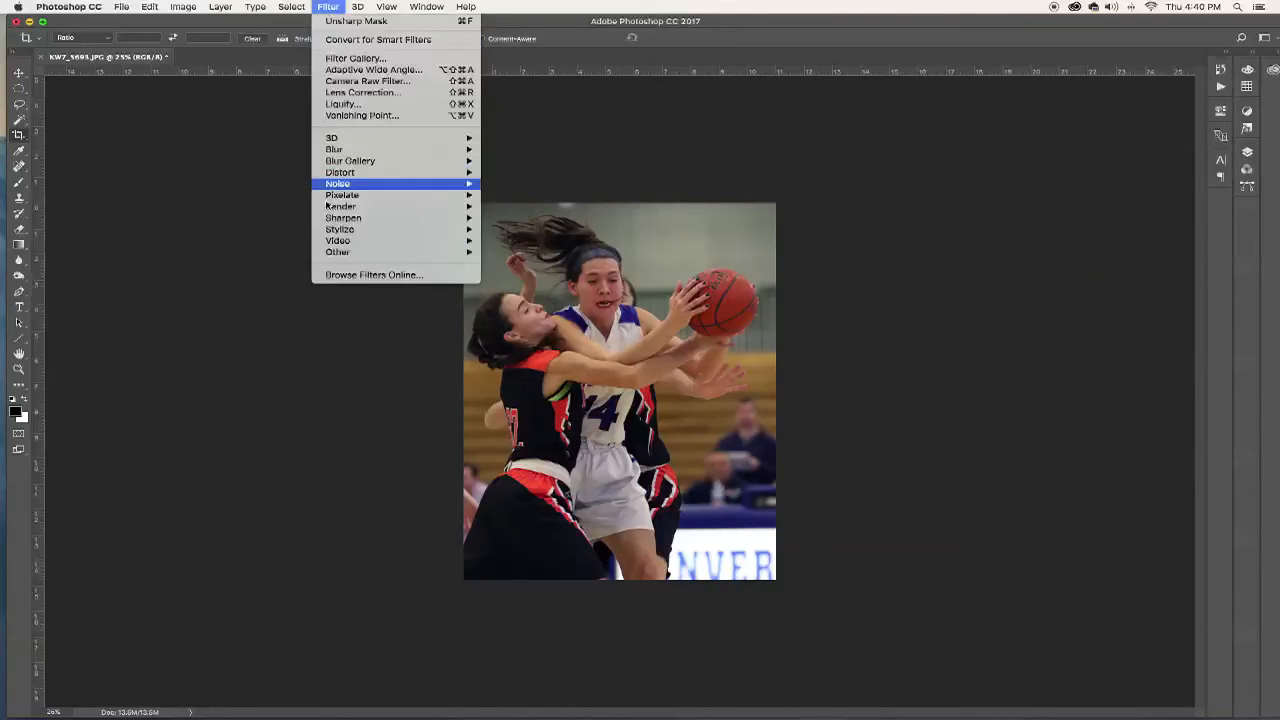
{"action": "mouse_move", "coordinate": [416, 220]}
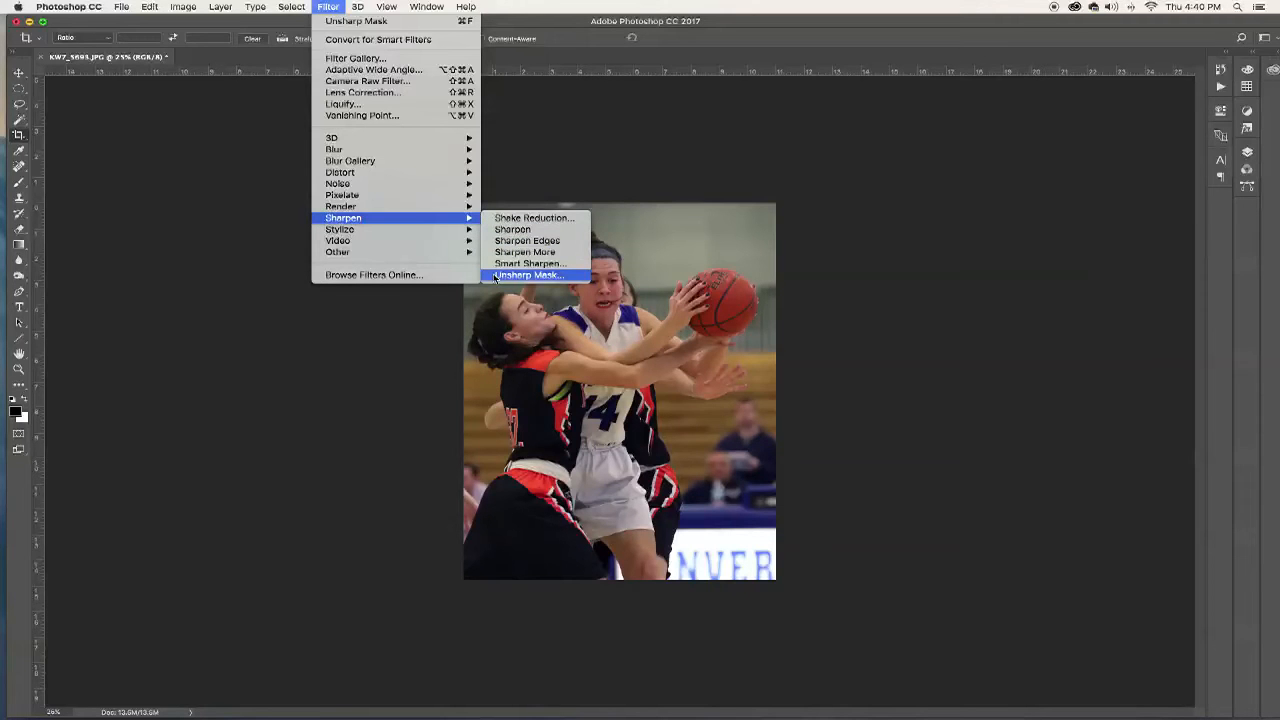
{"action": "left_click", "coordinate": [522, 252]}
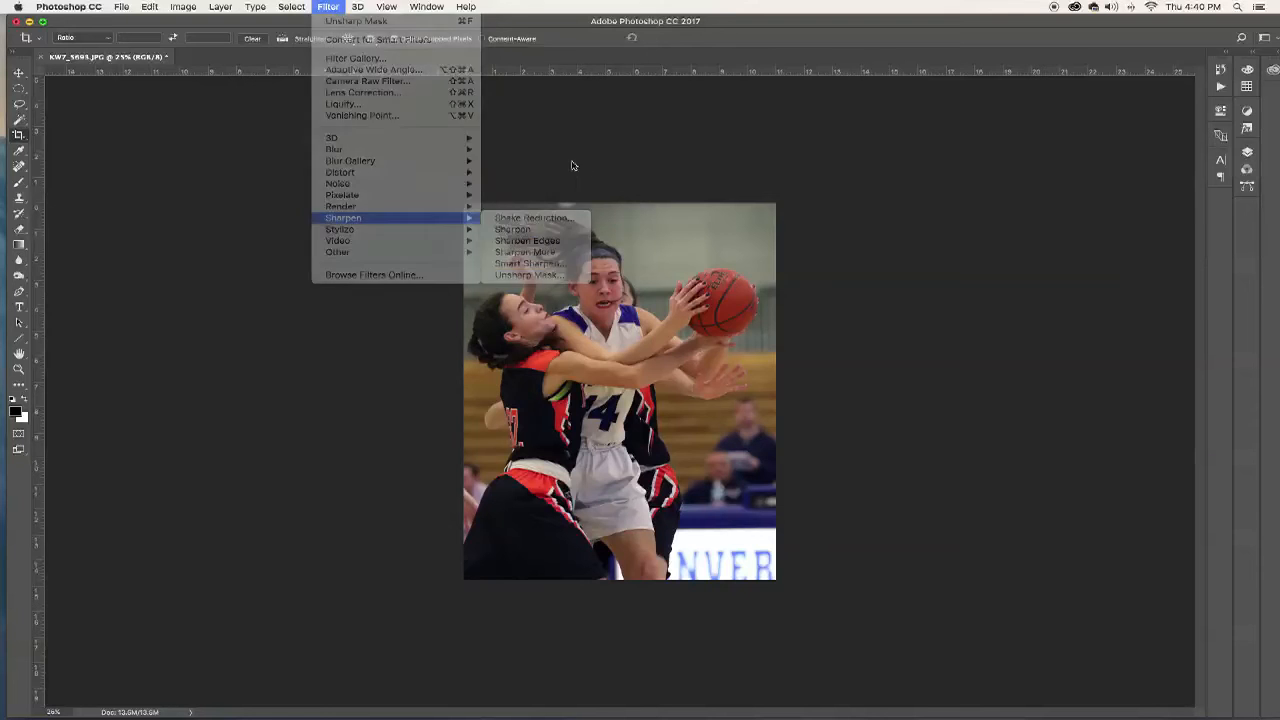
Check the cropped photo's width, height and resolution in the Image Size settings
{"action": "left_click", "coordinate": [192, 6]}
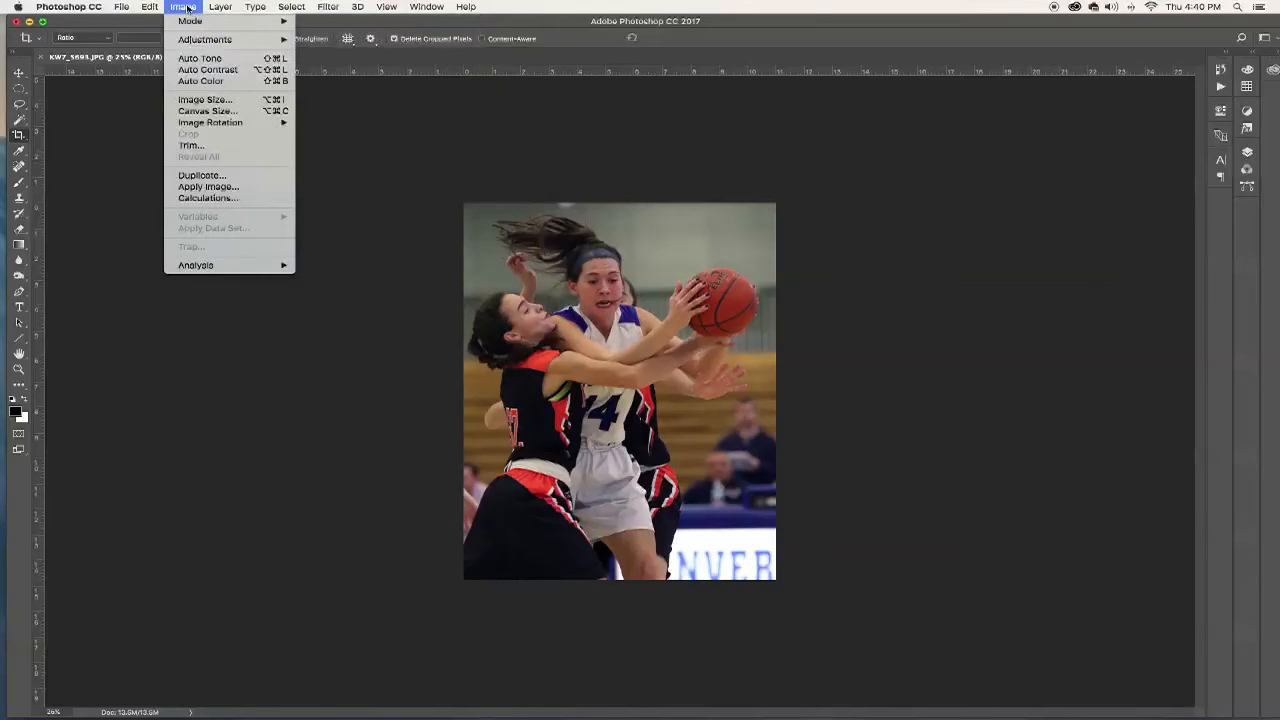
{"action": "left_click", "coordinate": [197, 101]}
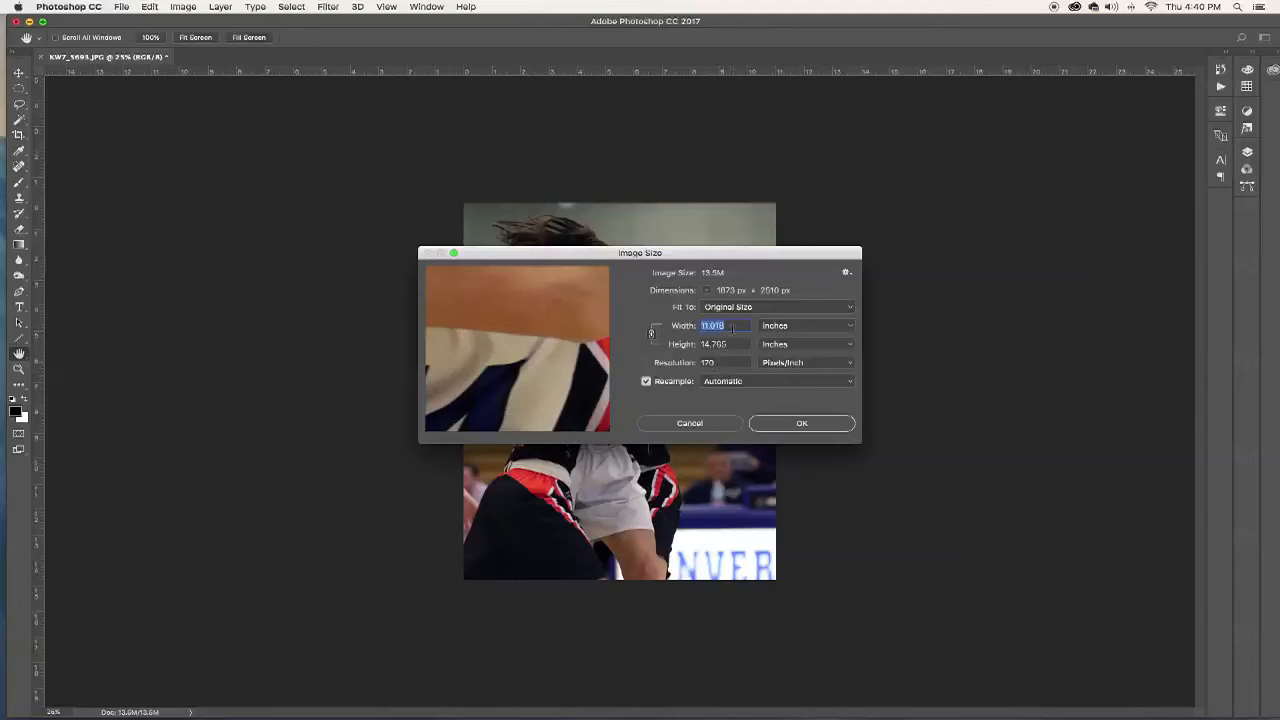
{"action": "left_click", "coordinate": [727, 326]}
{"action": "left_click_drag", "start_coordinate": [729, 344], "coordinate": [697, 345]}
{"action": "left_click", "coordinate": [801, 423]}
{"action": "key", "text": "c"}
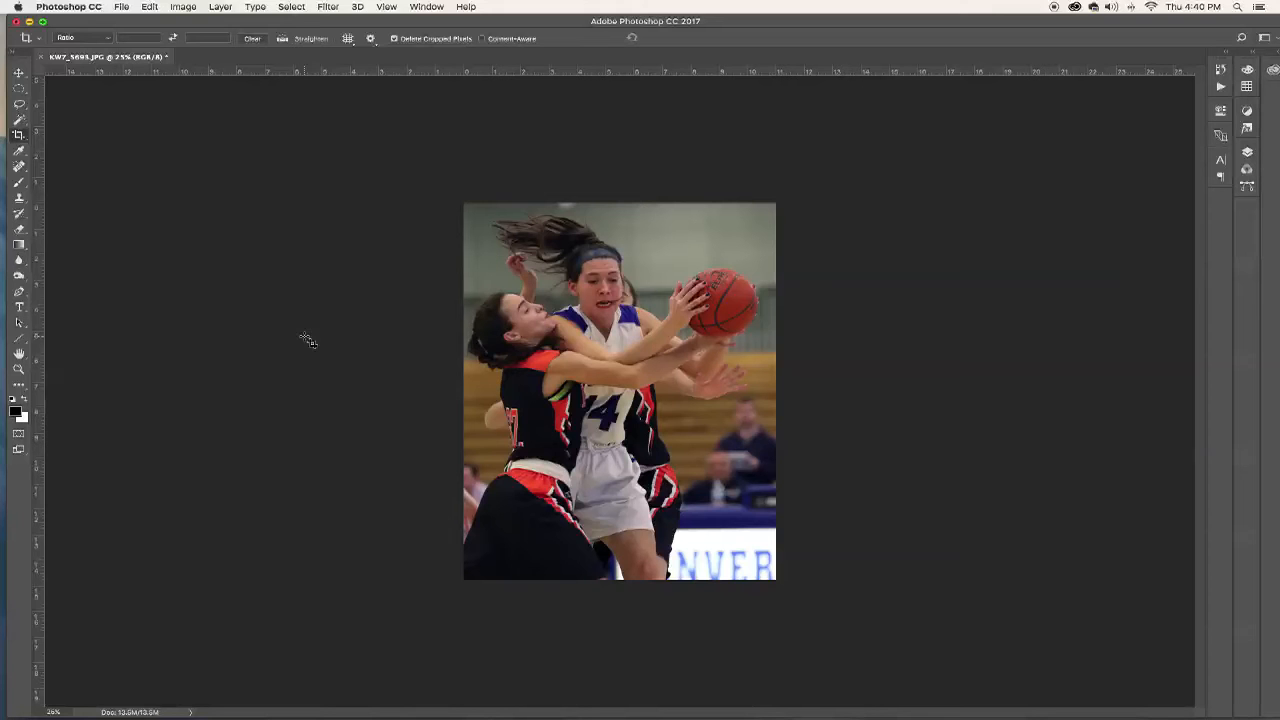
Sharpen the cropped photo with the Unsharp Mask filter, adjusting its amount
{"action": "left_click", "coordinate": [328, 8]}
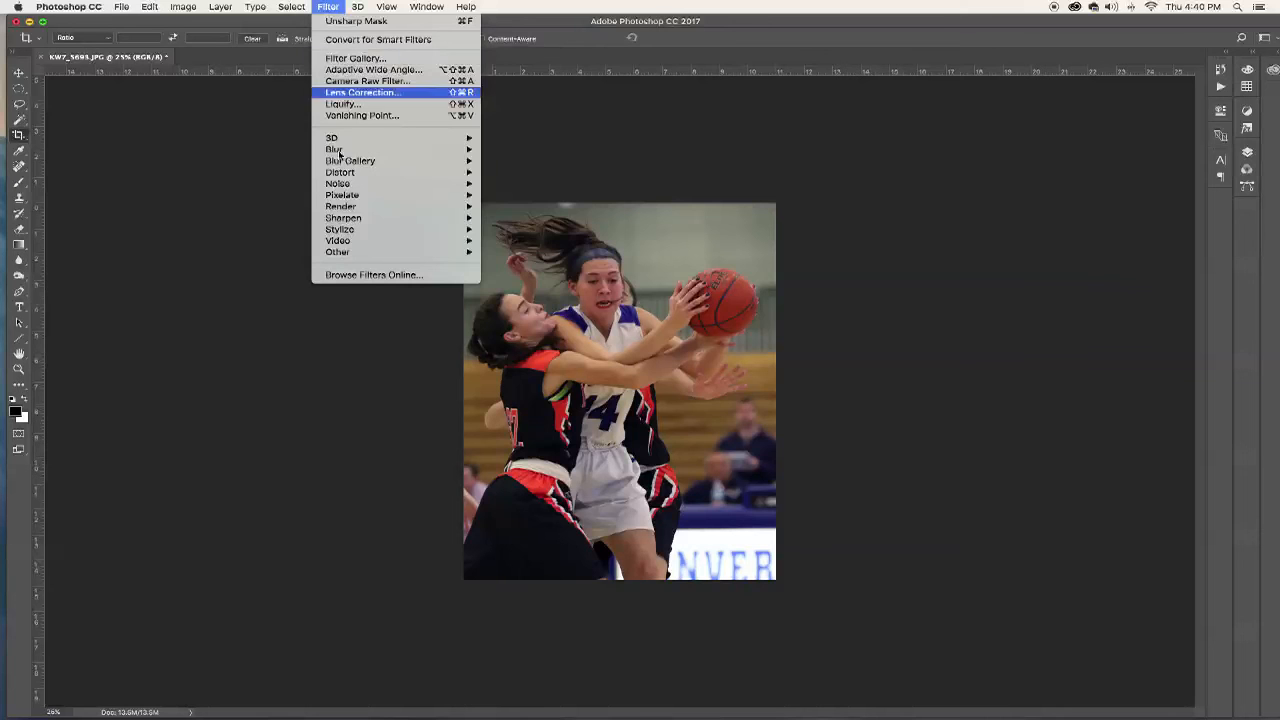
{"action": "mouse_move", "coordinate": [347, 218]}
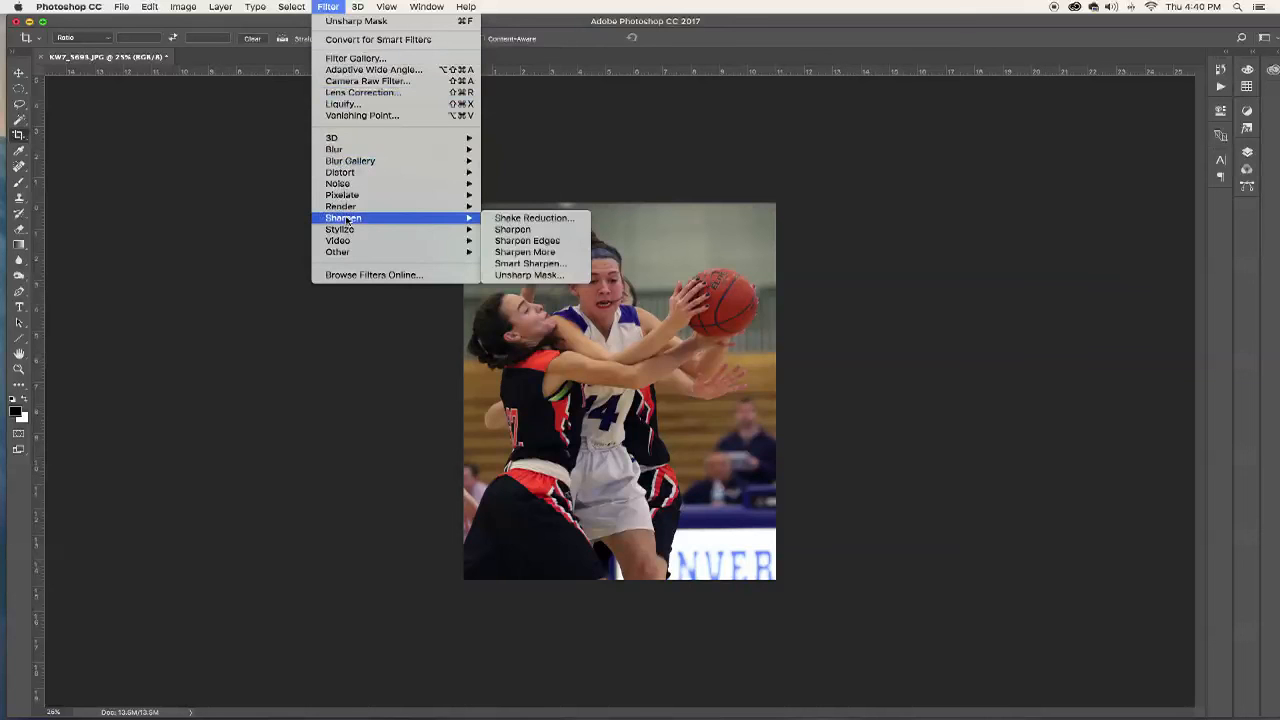
{"action": "left_click", "coordinate": [512, 276]}
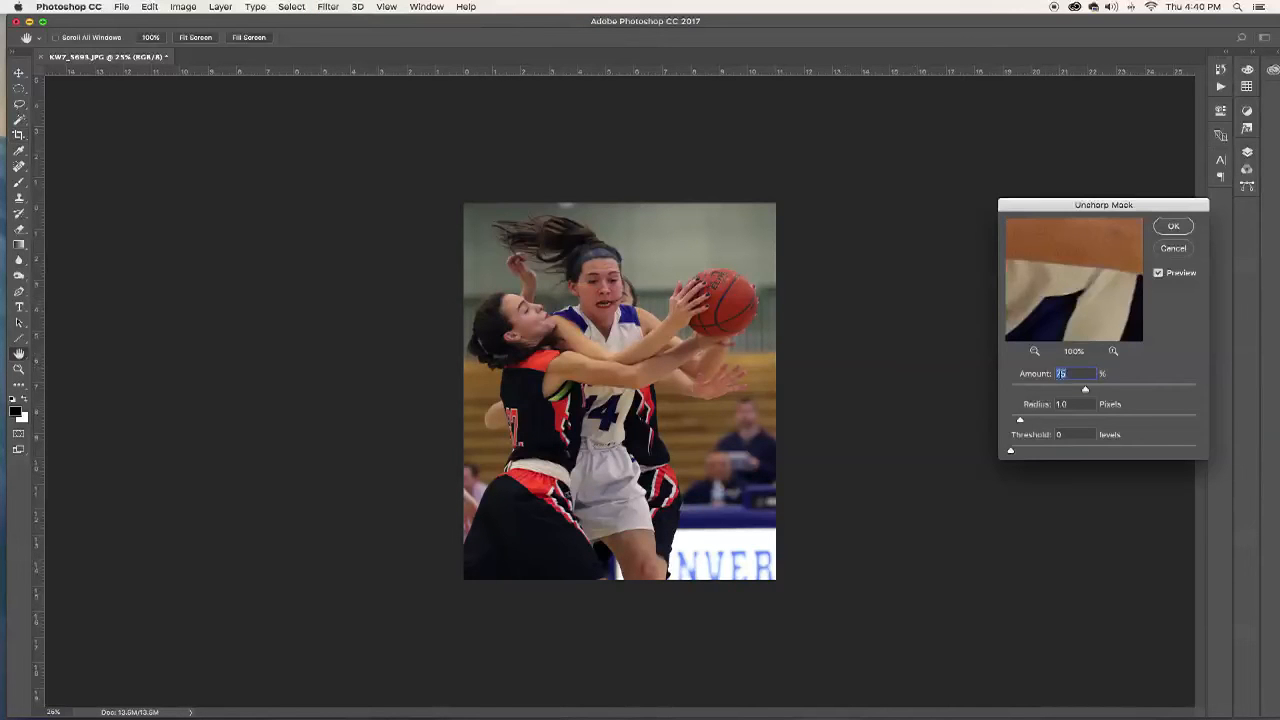
{"action": "left_click_drag", "start_coordinate": [1086, 391], "coordinate": [1046, 393]}
{"action": "left_click", "coordinate": [1174, 227]}
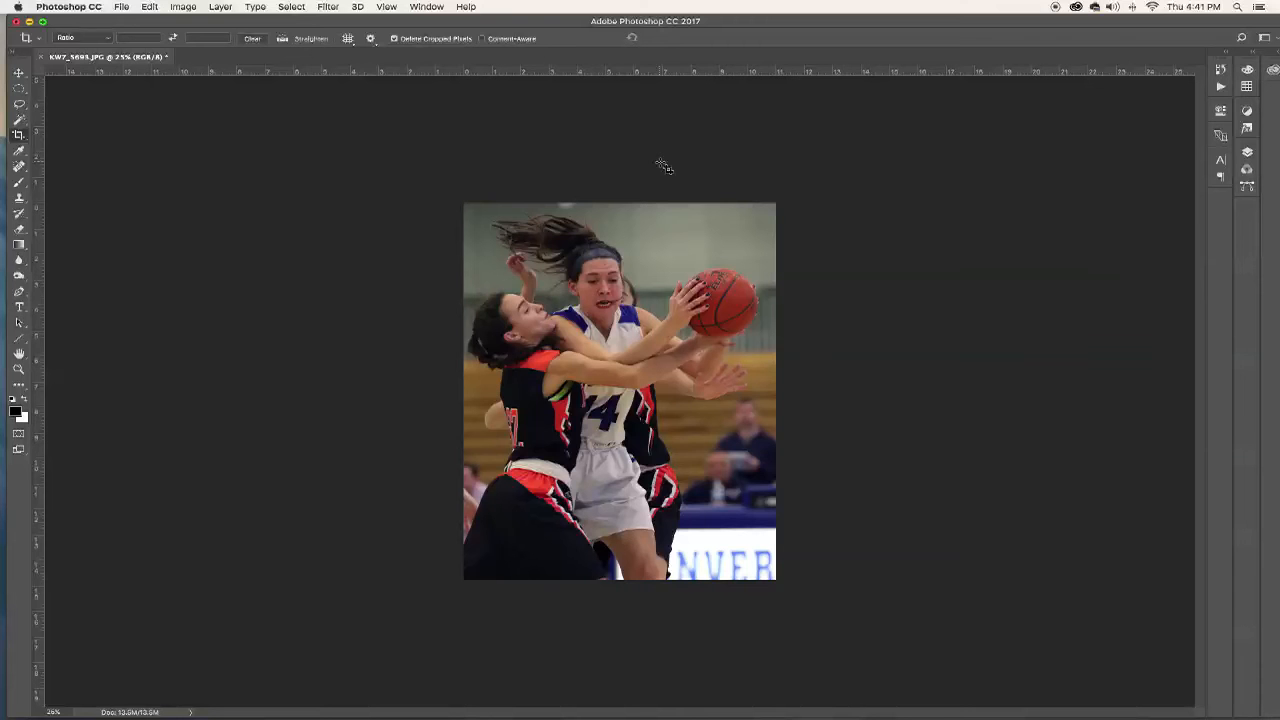
Examine the sharpening up close on the players' faces, their jerseys and the basketball, and return to the whole photo
{"action": "key", "text": "super"}
{"action": "key", "text": "super+equal"}
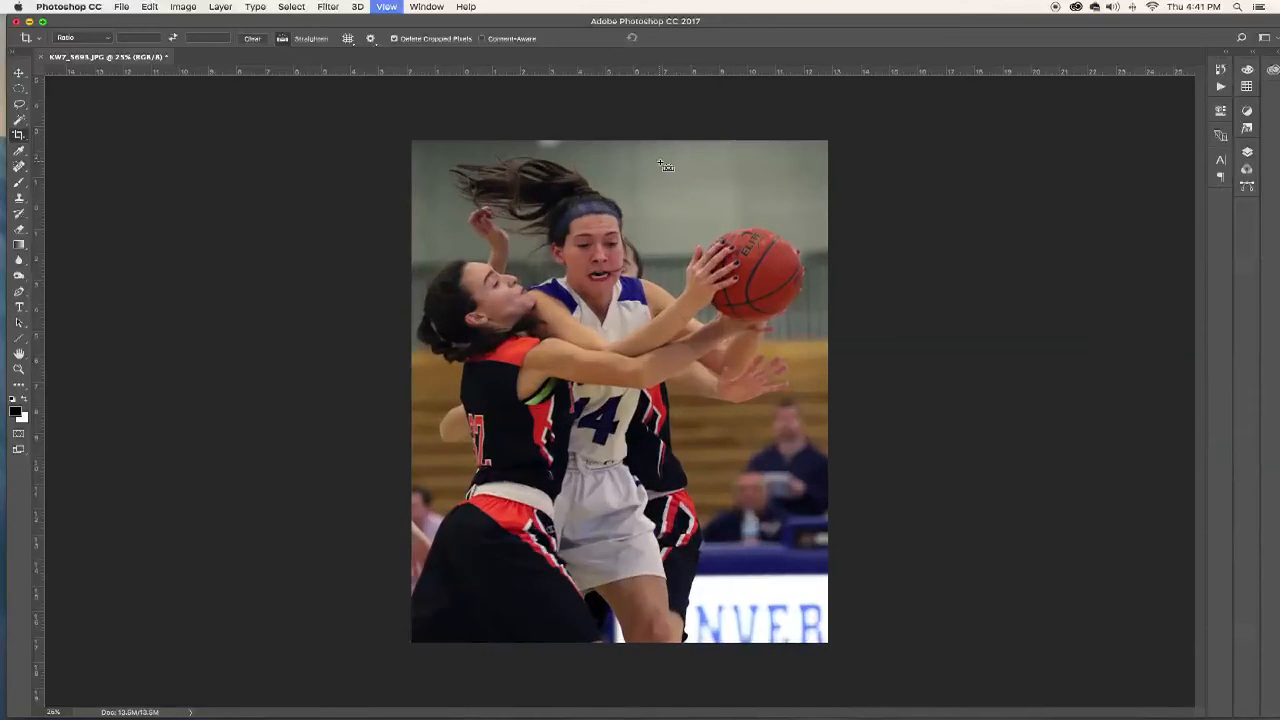
{"action": "key", "text": "super+equal"}
{"action": "key", "text": "super+equal"}
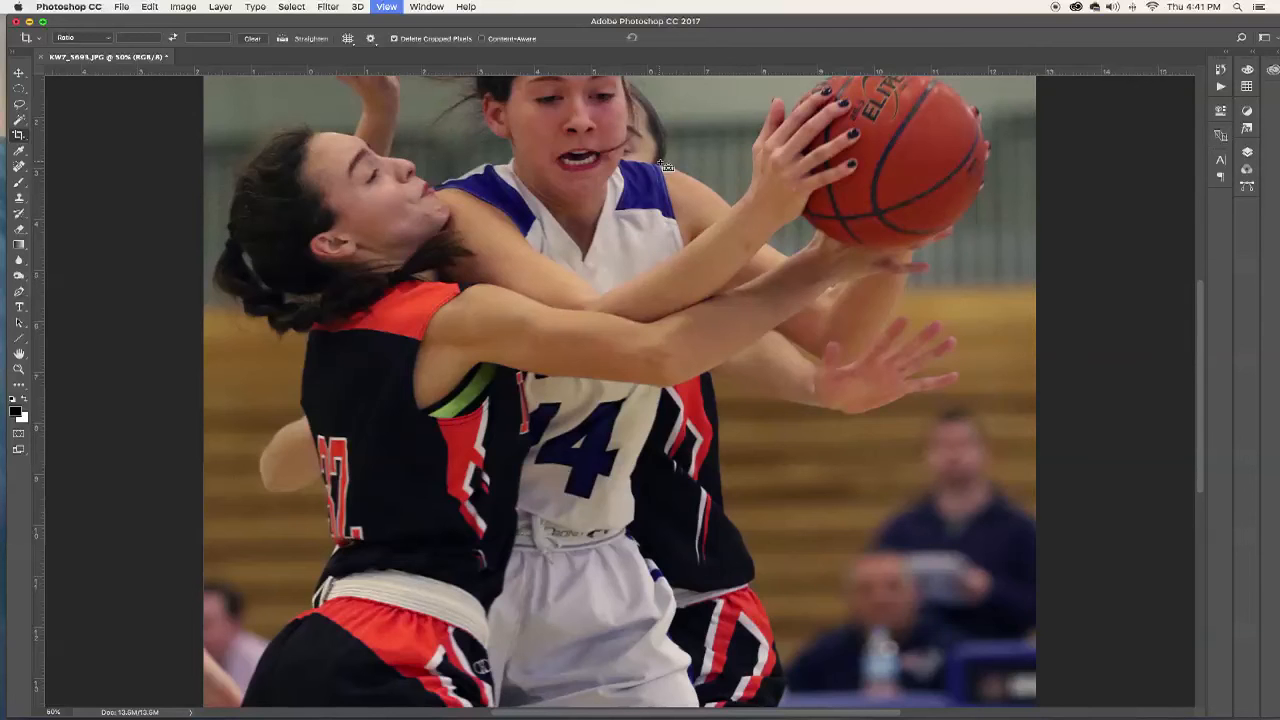
{"action": "scroll", "coordinate": [665, 168], "scroll_direction": "down", "scroll_amount": 4}
{"action": "scroll", "coordinate": [665, 168], "scroll_direction": "right", "scroll_amount": 3}
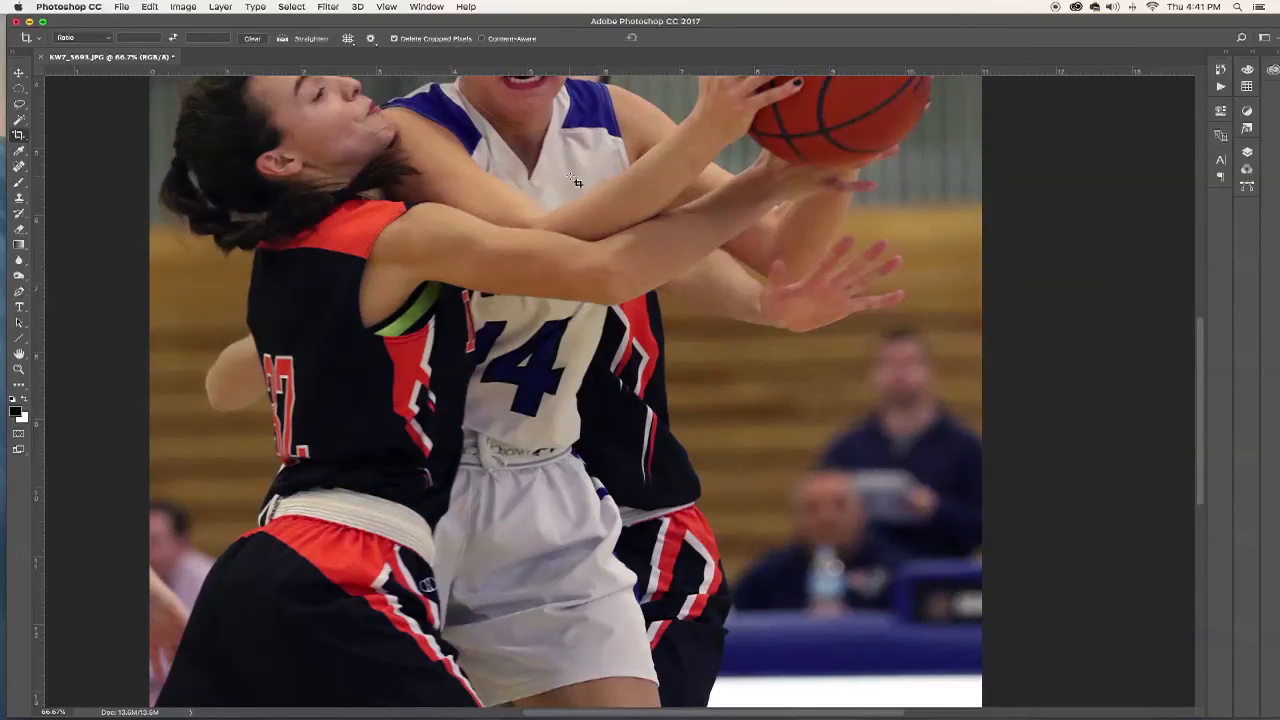
{"action": "left_click_drag", "start_coordinate": [566, 180], "coordinate": [566, 243]}
{"action": "left_click_drag", "start_coordinate": [567, 252], "coordinate": [599, 326]}
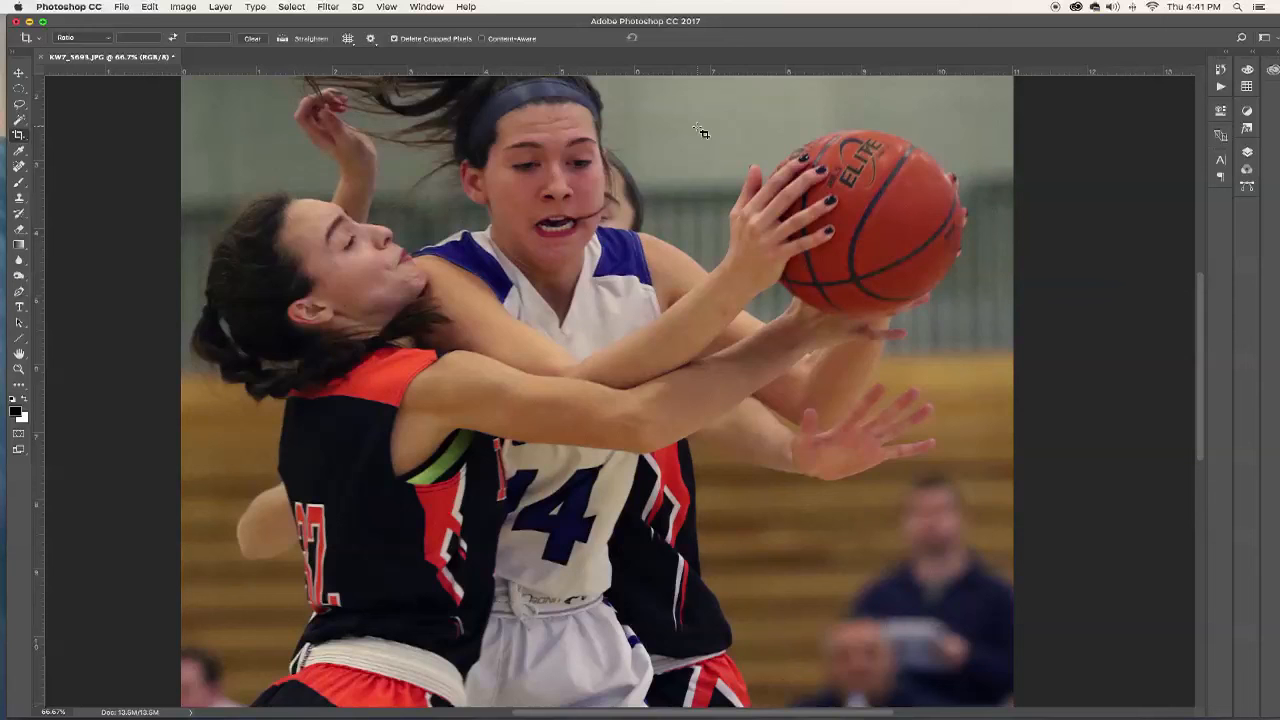
{"action": "key", "text": "super+minus"}
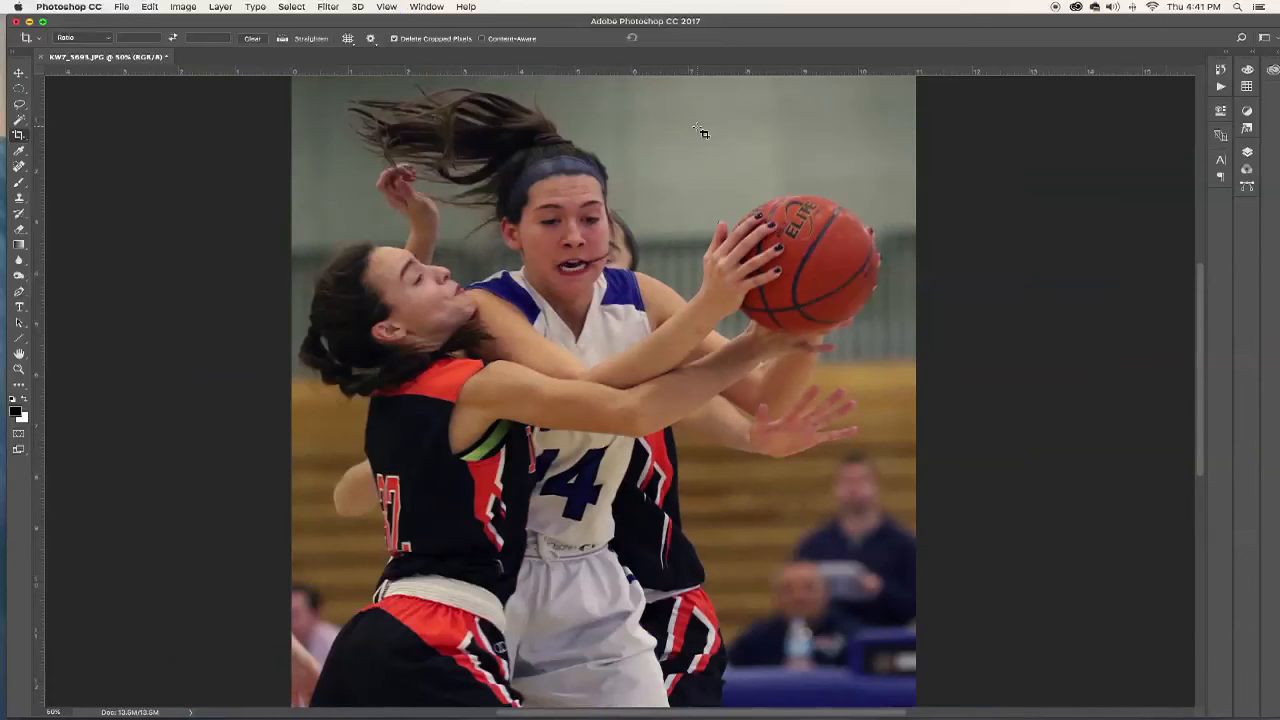
{"action": "key", "text": "super"}
{"action": "key", "text": "super+minus"}
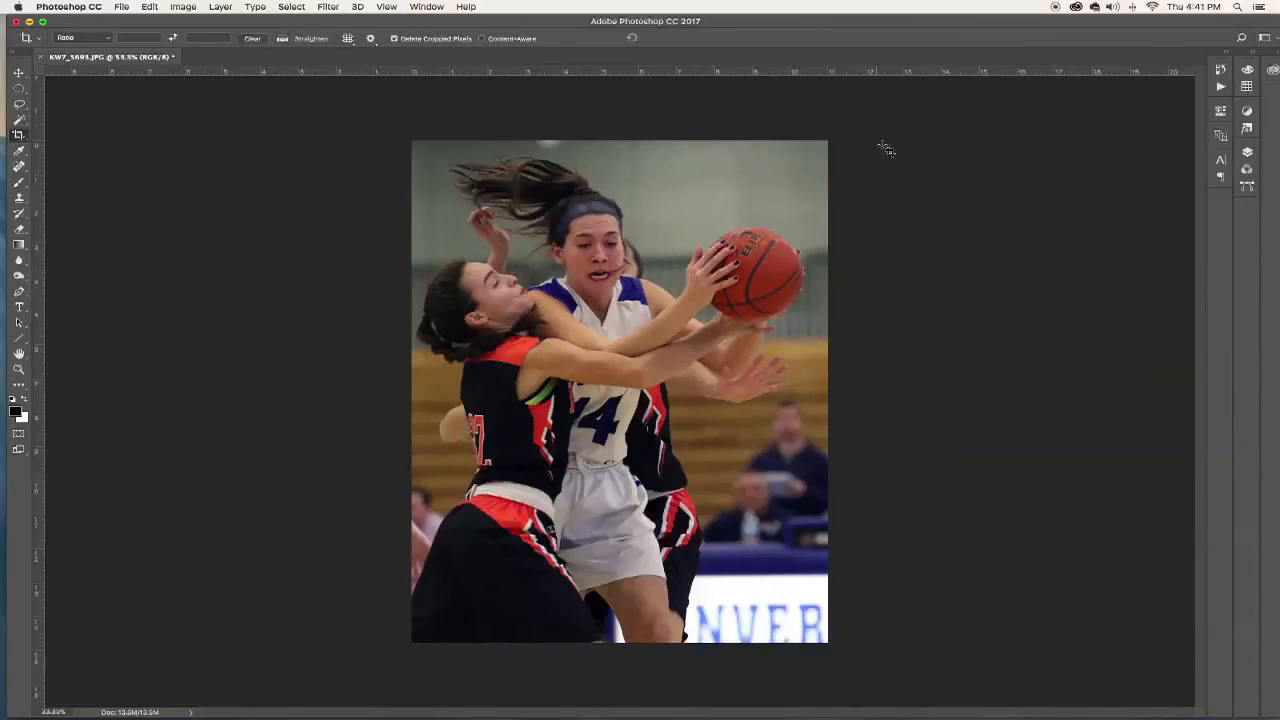